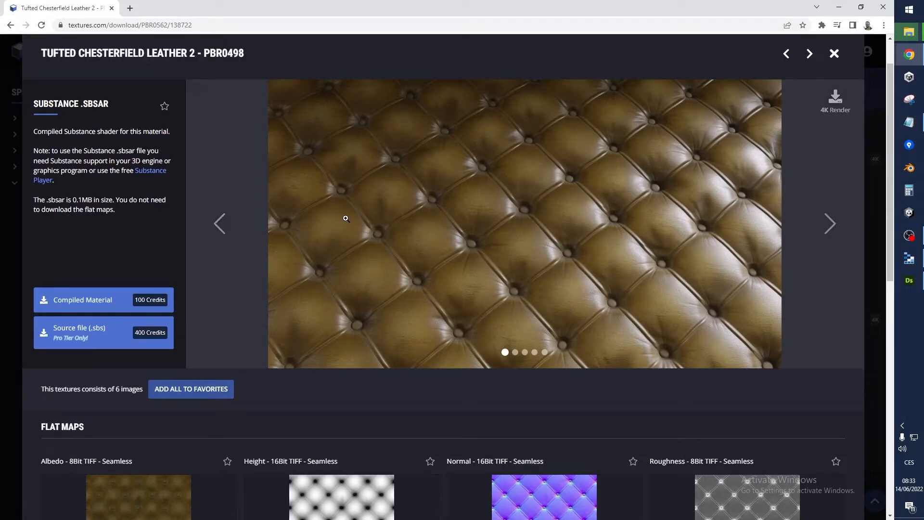
Browse the Tufted Chesterfield Leather 2 preview renders and examine its available flat maps
{"action": "left_click", "coordinate": [830, 225]}
{"action": "left_click", "coordinate": [831, 229]}
{"action": "scroll", "coordinate": [478, 258], "scroll_direction": "down", "scroll_amount": 5}
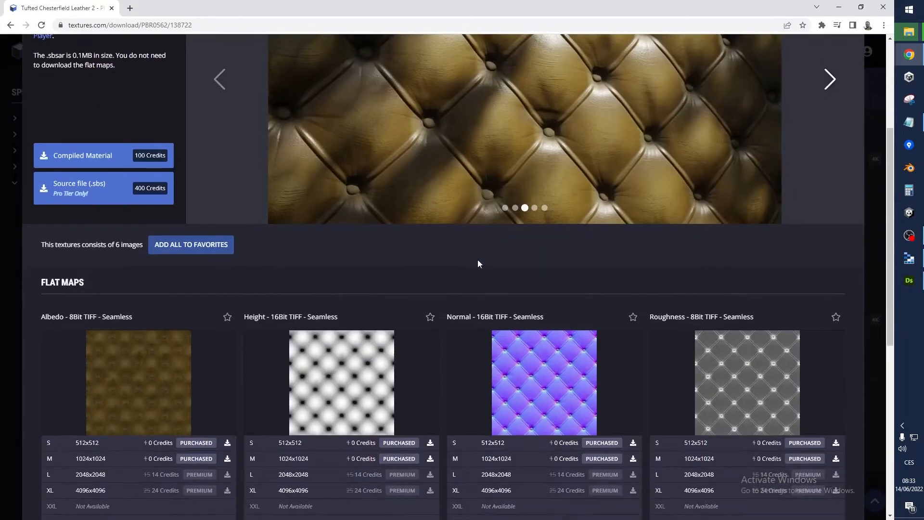
{"action": "scroll", "coordinate": [524, 179], "scroll_direction": "down", "scroll_amount": 1}
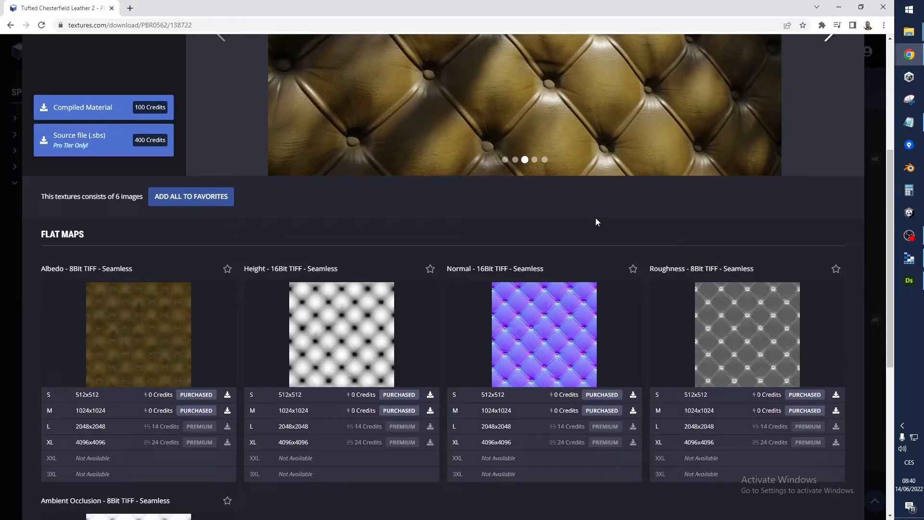
Switch to Substance 3D Designer and examine the TuftedLeather graph and the leather material on the 3D cube
{"action": "left_click", "coordinate": [909, 281]}
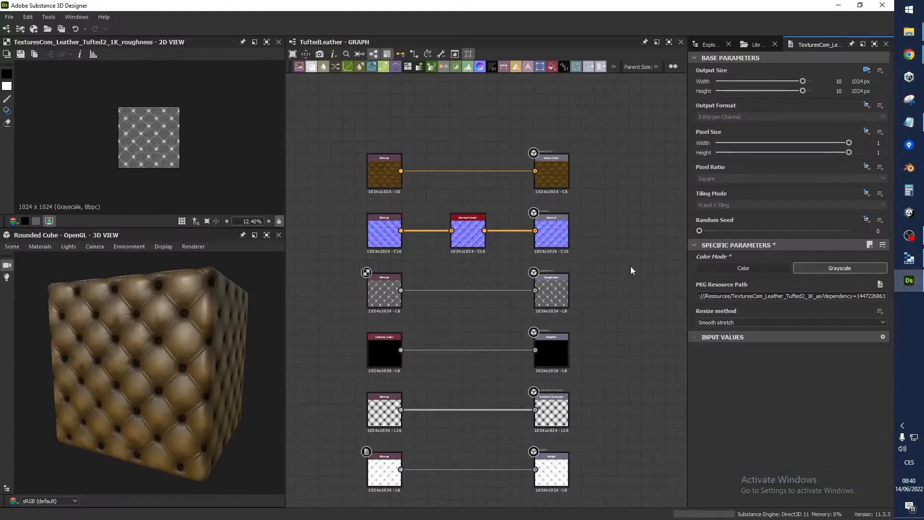
{"action": "middle_click_drag", "start_coordinate": [613, 280], "coordinate": [612, 261]}
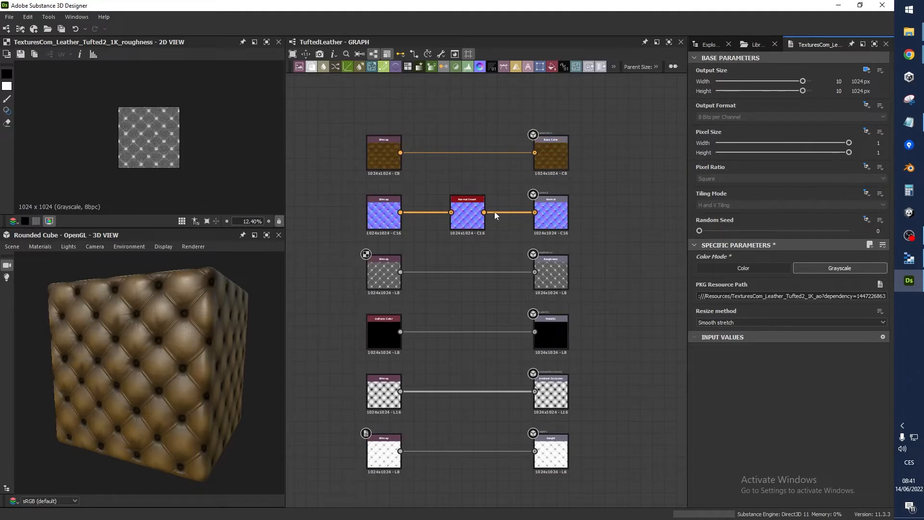
{"action": "left_click_drag", "start_coordinate": [143, 331], "coordinate": [178, 330]}
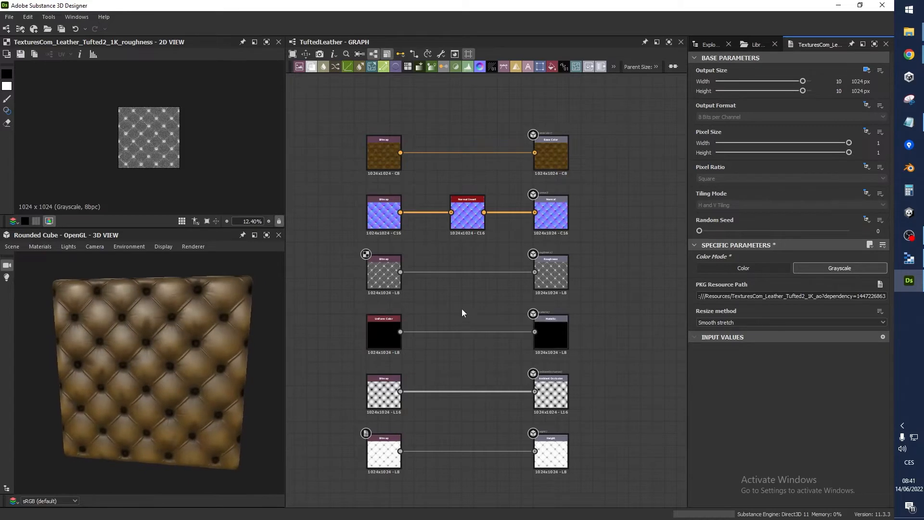
Add an RGBA Merge node to the graph between the roughness and metallic rows
{"action": "left_click", "coordinate": [463, 313]}
{"action": "scroll", "coordinate": [463, 313], "scroll_direction": "up", "scroll_amount": 1}
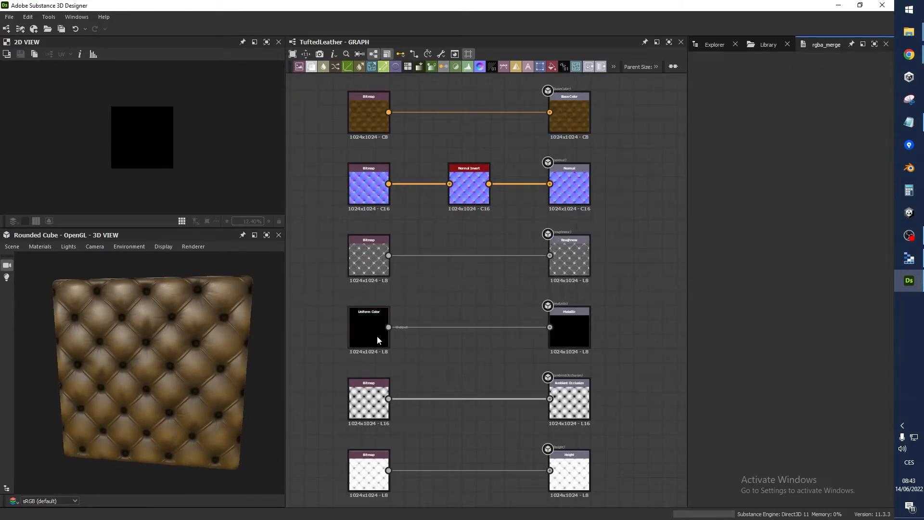
{"action": "key", "text": "space"}
{"action": "type", "text": "rgba m"}
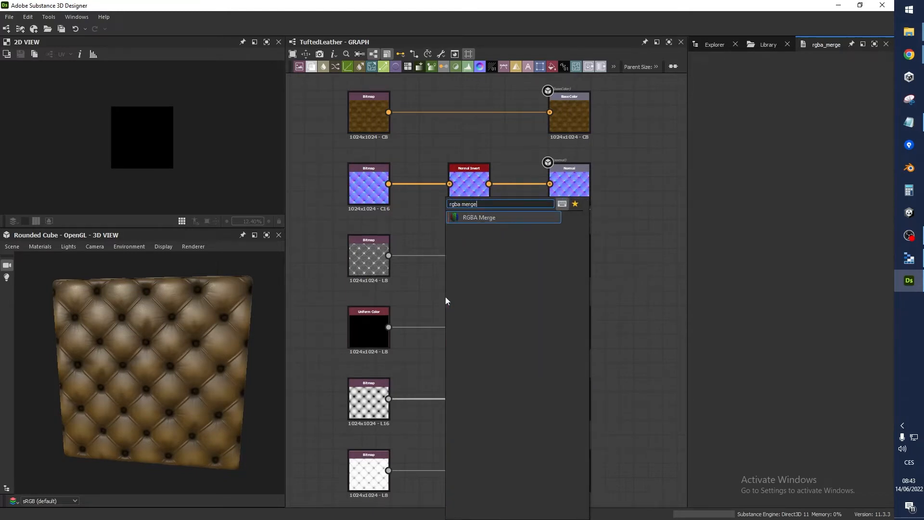
{"action": "type", "text": "erge"}
{"action": "key", "text": "Return"}
{"action": "left_click_drag", "start_coordinate": [447, 301], "coordinate": [462, 286]}
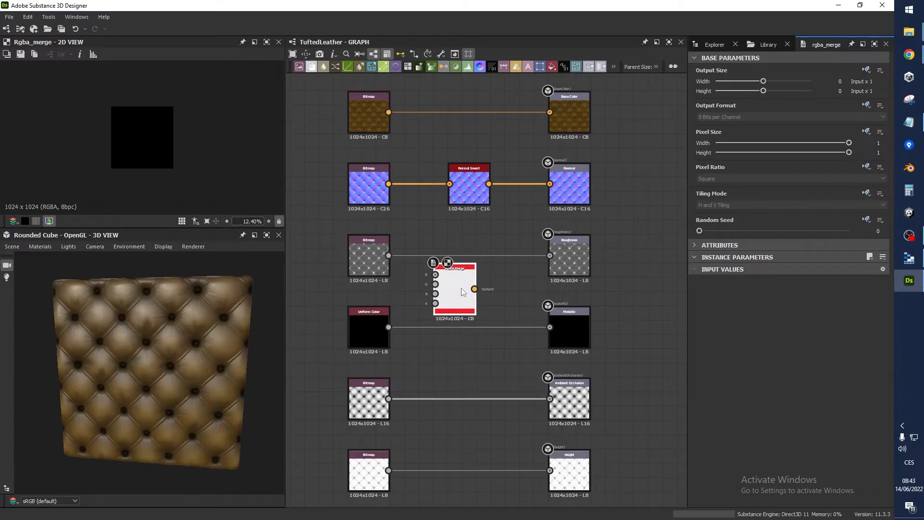
Wire the roughness bitmap into RGBA Merge's A input and Uniform Color into R, G and B, and feed the merged result to the Metallic output
{"action": "scroll", "coordinate": [460, 294], "scroll_direction": "up", "scroll_amount": 2}
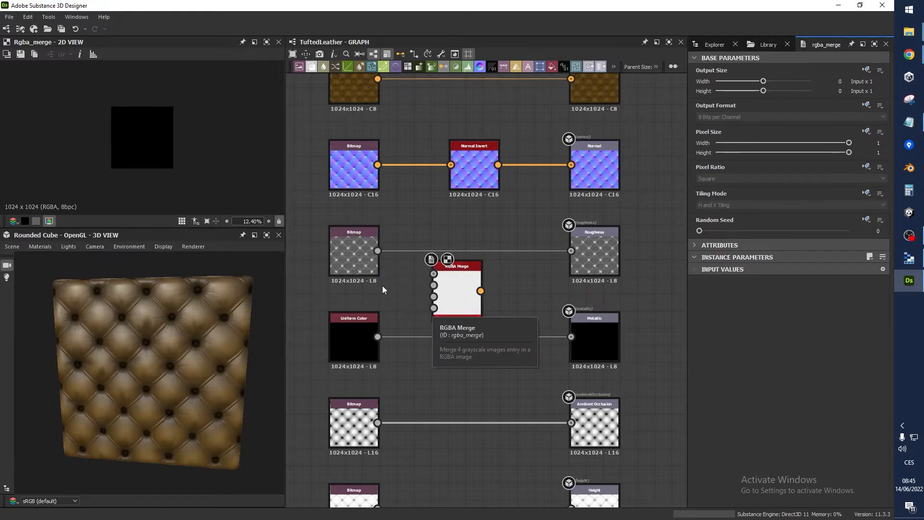
{"action": "left_click_drag", "start_coordinate": [376, 251], "coordinate": [432, 309]}
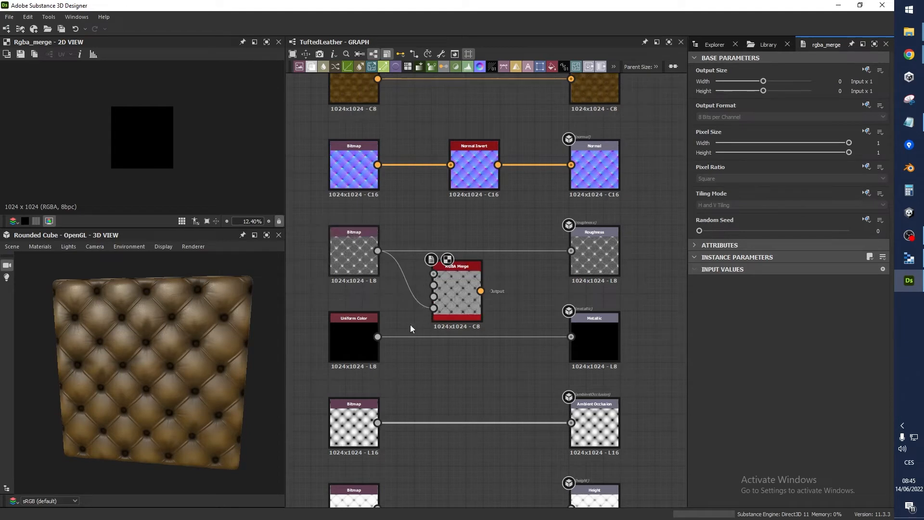
{"action": "left_click_drag", "start_coordinate": [377, 337], "coordinate": [435, 274]}
{"action": "left_click_drag", "start_coordinate": [378, 336], "coordinate": [434, 297]}
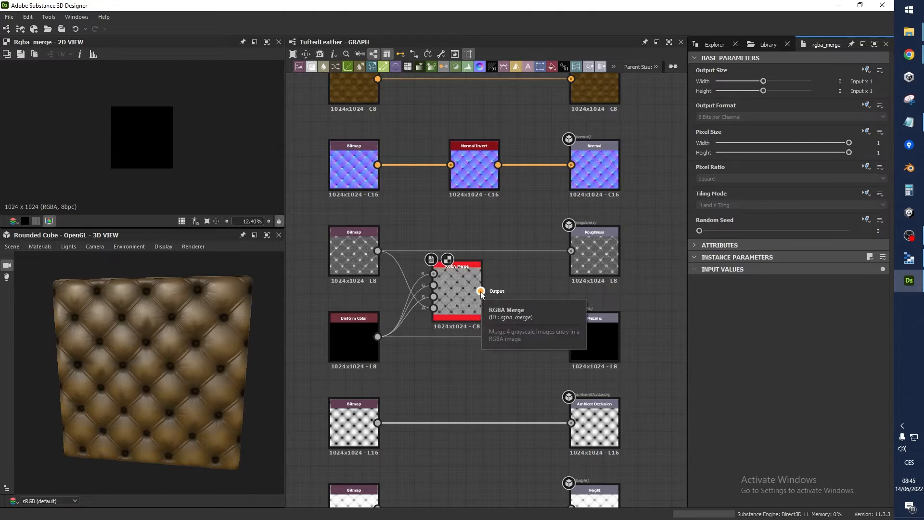
{"action": "left_click_drag", "start_coordinate": [482, 292], "coordinate": [571, 337]}
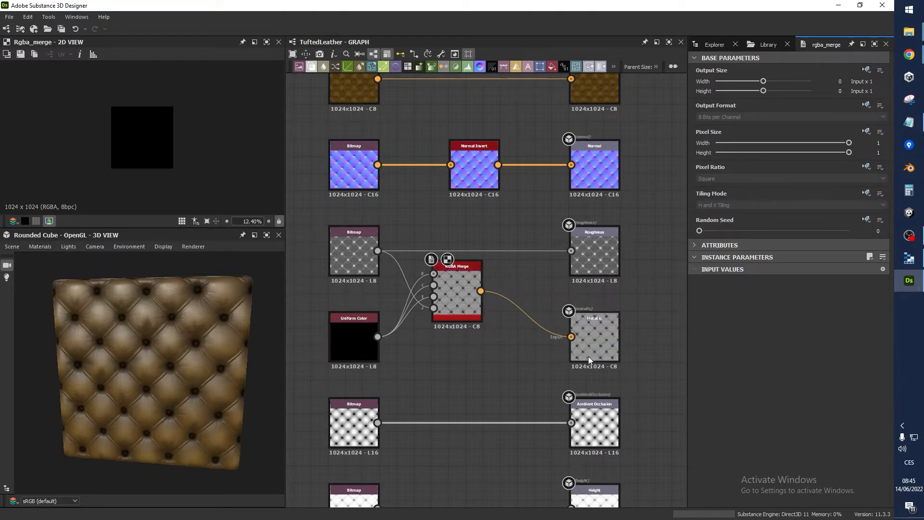
{"action": "left_click_drag", "start_coordinate": [462, 313], "coordinate": [491, 356]}
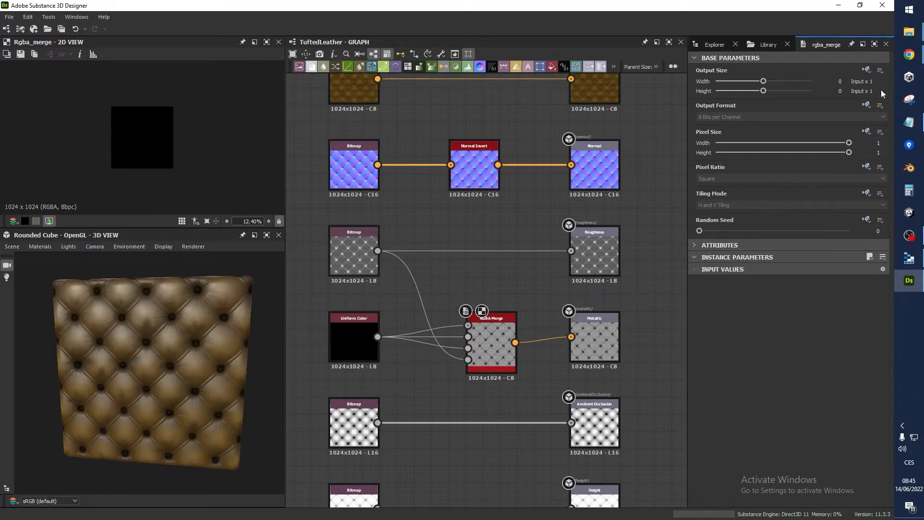
Check the roughness map on the textures.com page in Chrome and return to Substance 3D Designer
{"action": "mouse_move", "coordinate": [909, 54]}
{"action": "left_click", "coordinate": [859, 130]}
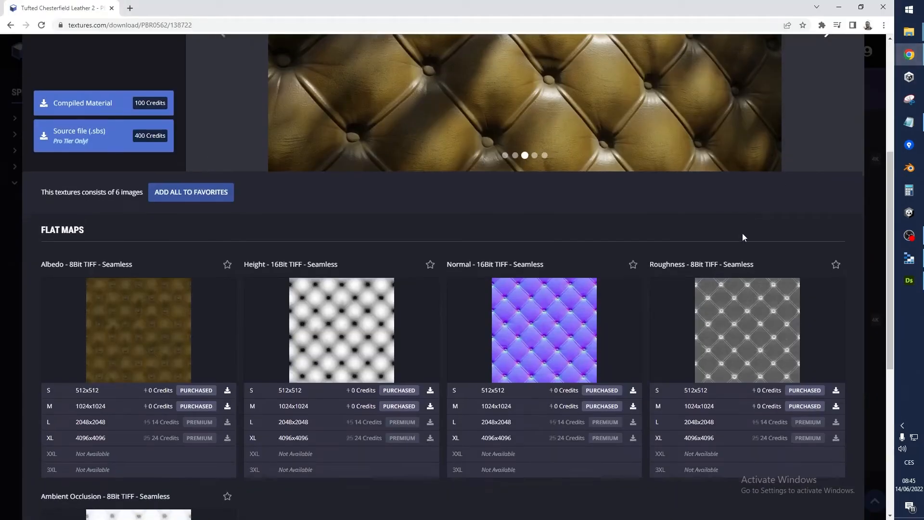
{"action": "left_click_drag", "start_coordinate": [650, 268], "coordinate": [698, 269]}
{"action": "left_click", "coordinate": [909, 280]}
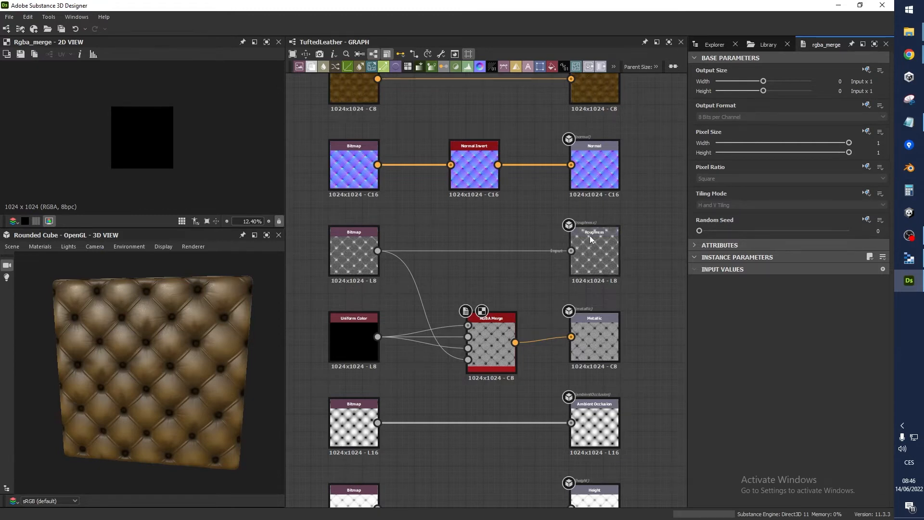
Insert an Invert Grayscale node on the link between the roughness bitmap and the RGBA Merge node's A input
{"action": "left_click", "coordinate": [416, 281]}
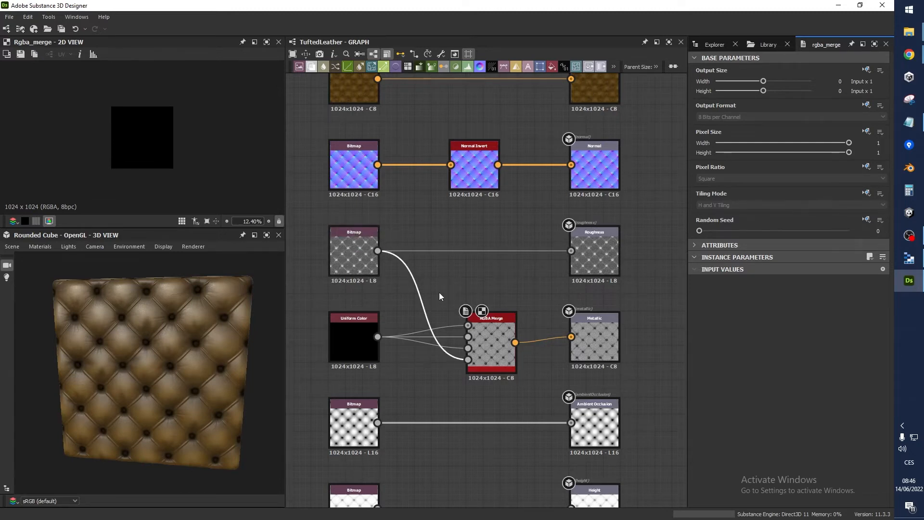
{"action": "key", "text": "space"}
{"action": "type", "text": "invert"}
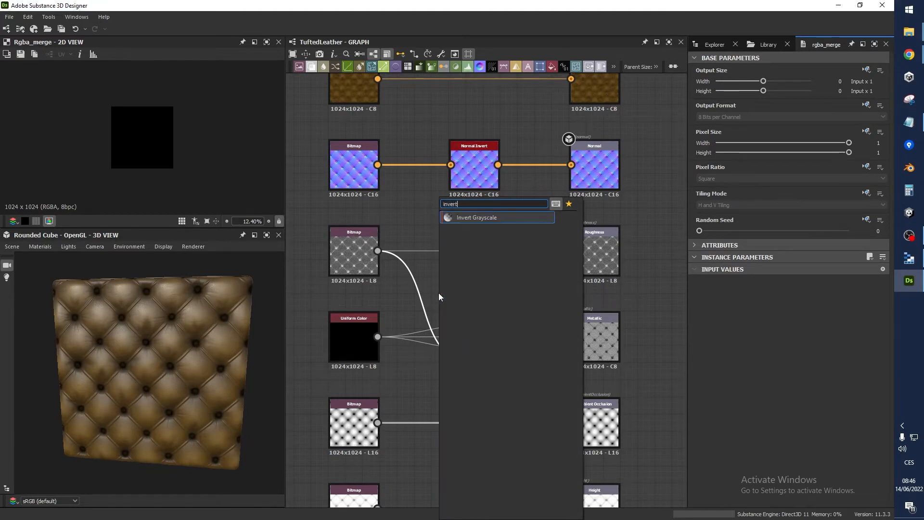
{"action": "key", "text": "Return"}
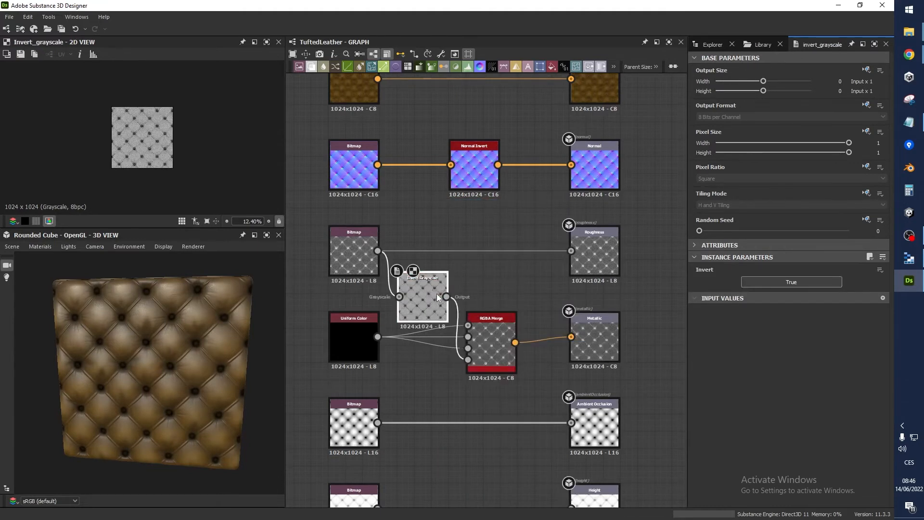
Examine the RGBA Merge node's parameters and 2D preview with the inverted roughness connected
{"action": "scroll", "coordinate": [442, 298], "scroll_direction": "up", "scroll_amount": 5}
{"action": "middle_click_drag", "start_coordinate": [398, 281], "coordinate": [536, 336]}
{"action": "scroll", "coordinate": [492, 326], "scroll_direction": "down", "scroll_amount": 5}
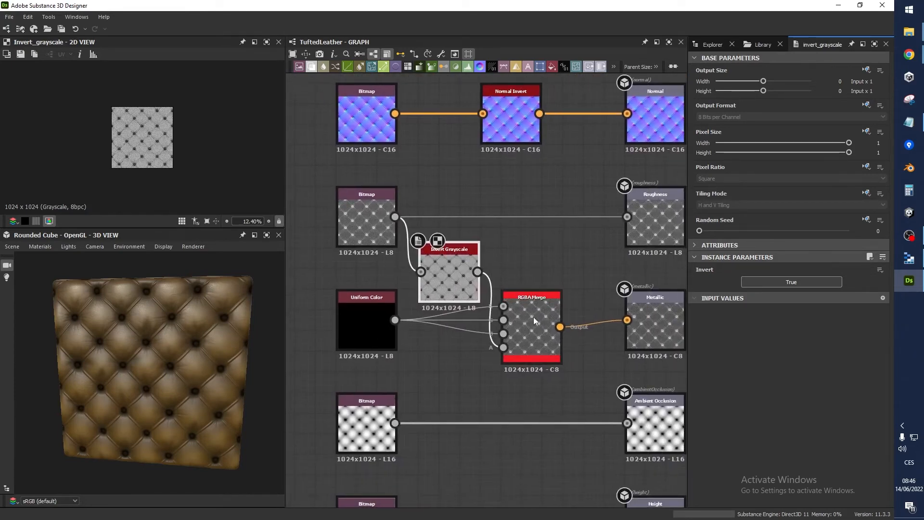
{"action": "left_click", "coordinate": [529, 330]}
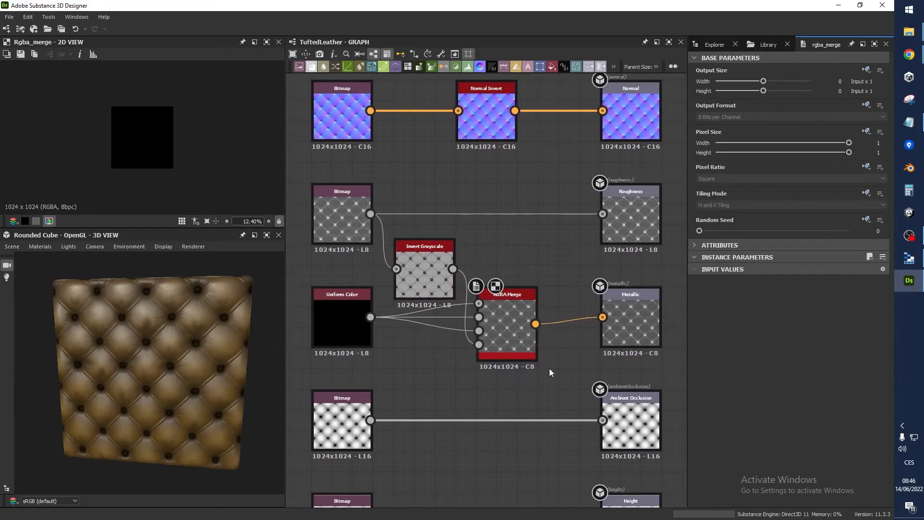
{"action": "left_click", "coordinate": [567, 377]}
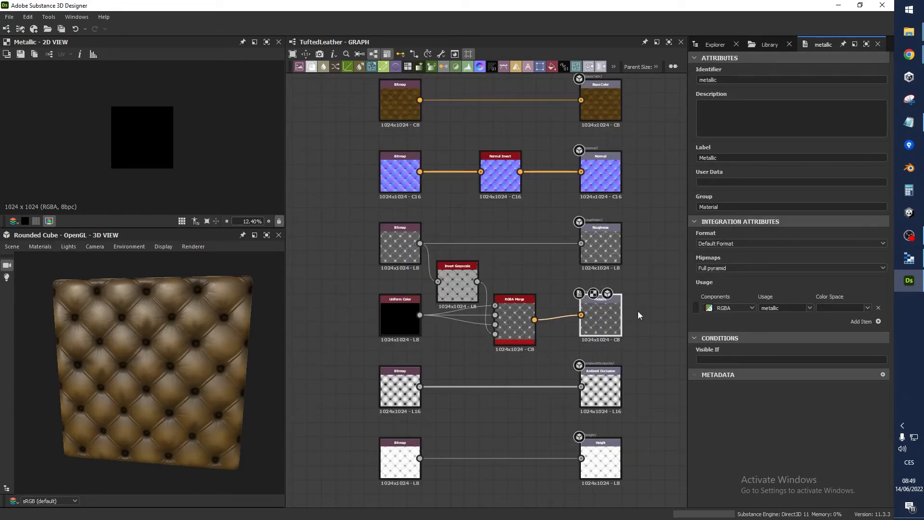
Export only the metallic output of the TuftedLeather graph as a PNG bitmap
{"action": "left_click", "coordinate": [712, 44]}
{"action": "right_click", "coordinate": [742, 83]}
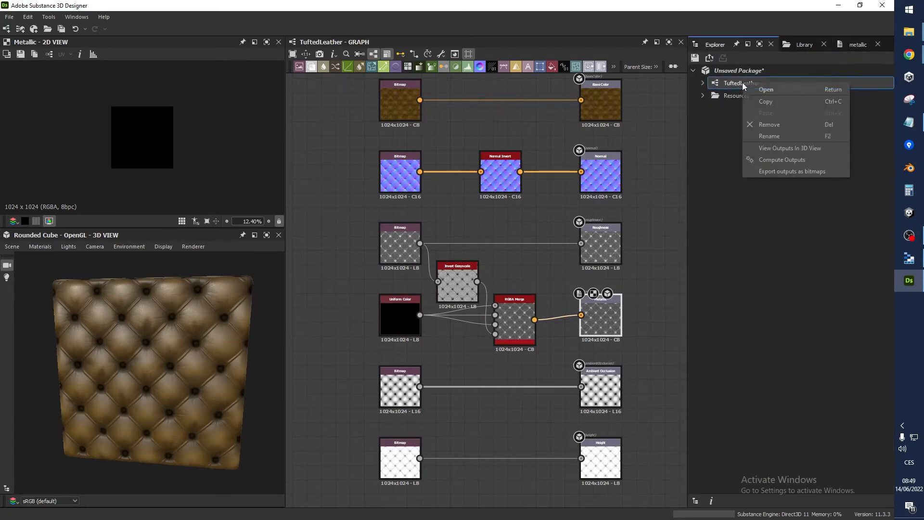
{"action": "left_click", "coordinate": [784, 172]}
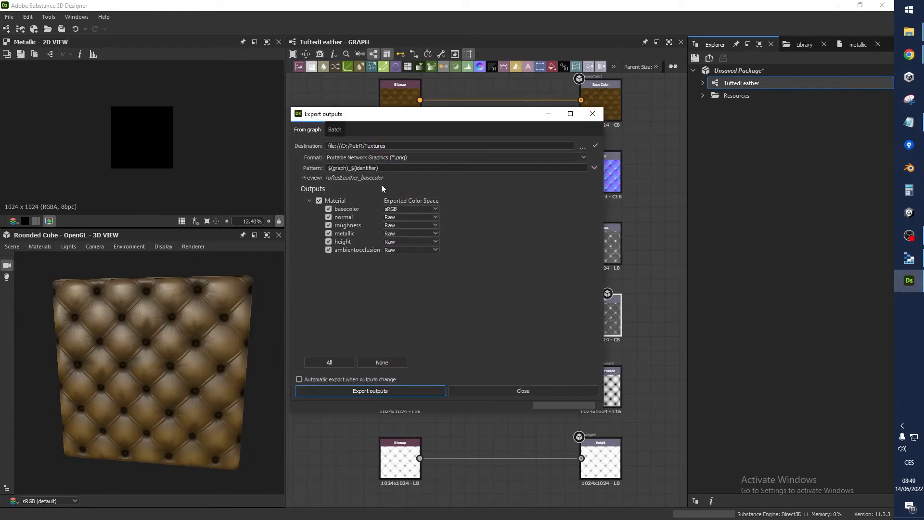
{"action": "left_click", "coordinate": [328, 224]}
{"action": "left_click", "coordinate": [329, 217]}
{"action": "left_click", "coordinate": [328, 209]}
{"action": "left_click", "coordinate": [343, 242]}
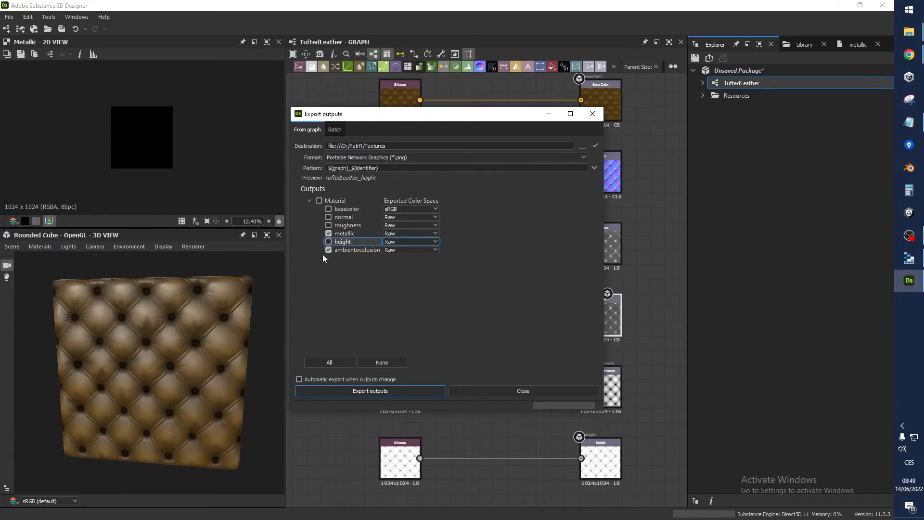
{"action": "left_click", "coordinate": [330, 250]}
{"action": "left_click", "coordinate": [328, 241]}
{"action": "left_click", "coordinate": [362, 392]}
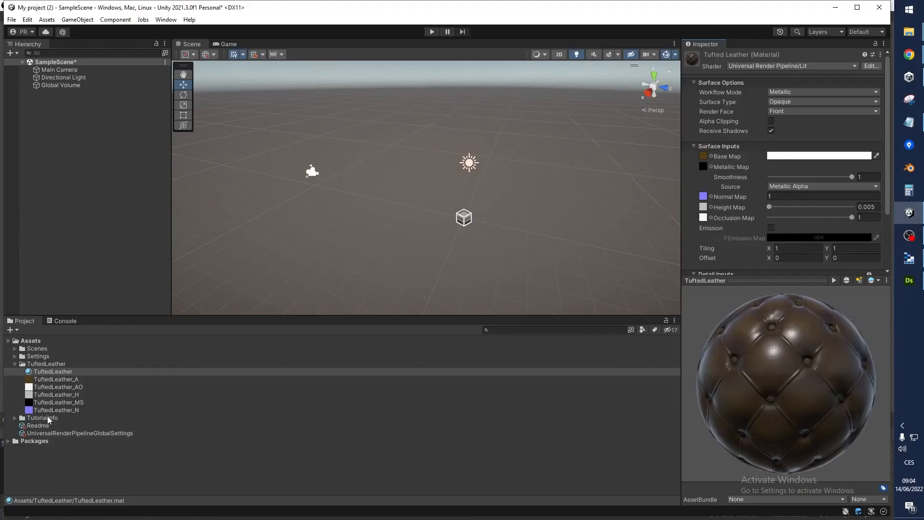
Inspect the green, blue and alpha channels of the TuftedLeather_MS texture in Unity
{"action": "left_click", "coordinate": [58, 395]}
{"action": "left_click", "coordinate": [76, 402]}
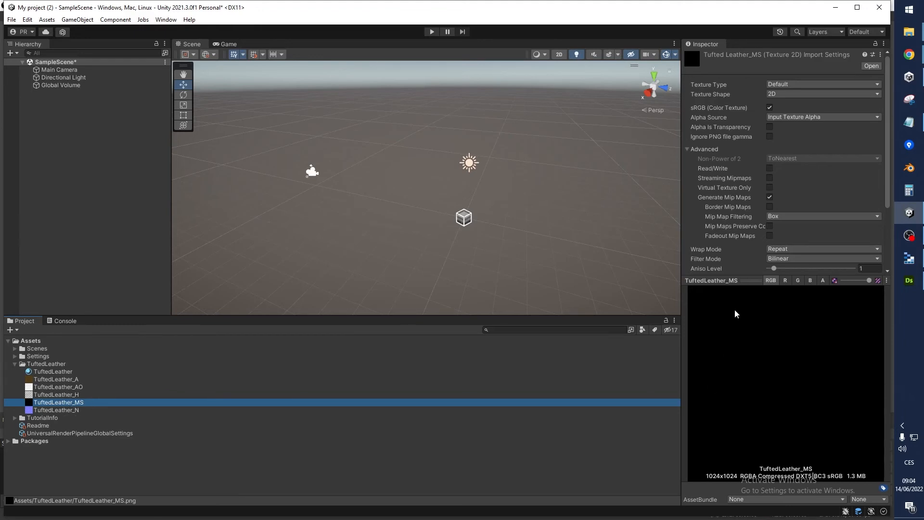
{"action": "left_click", "coordinate": [796, 284]}
{"action": "left_click", "coordinate": [811, 281]}
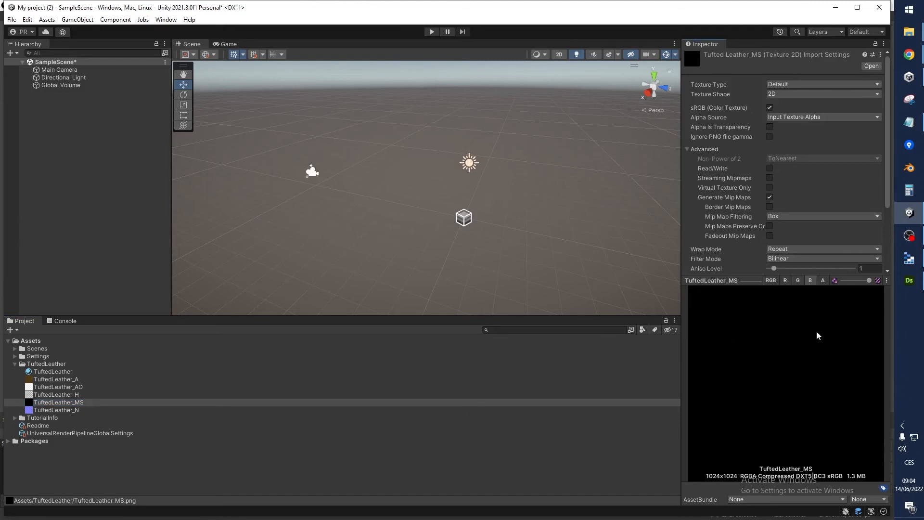
{"action": "left_click", "coordinate": [825, 282]}
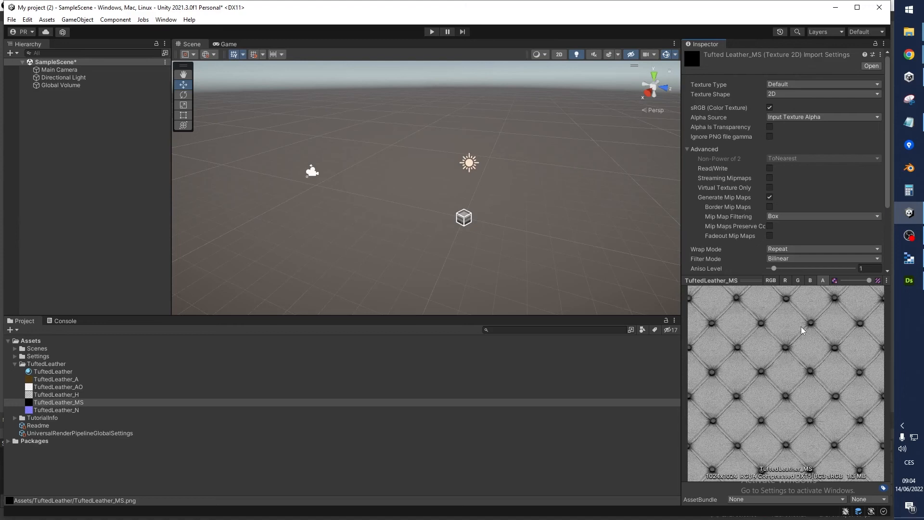
Examine the TuftedLeather material's surface inputs and its preview sphere from different angles
{"action": "left_click", "coordinate": [62, 373]}
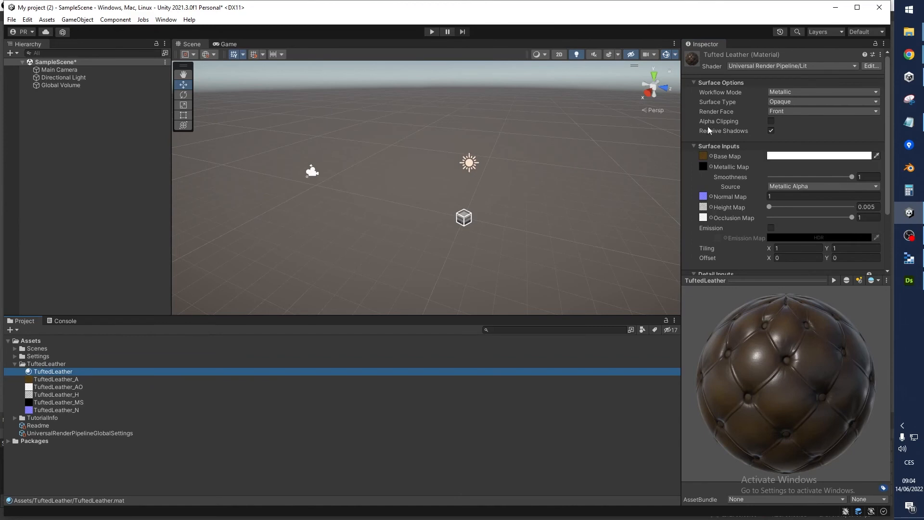
{"action": "left_click_drag", "start_coordinate": [763, 381], "coordinate": [821, 388]}
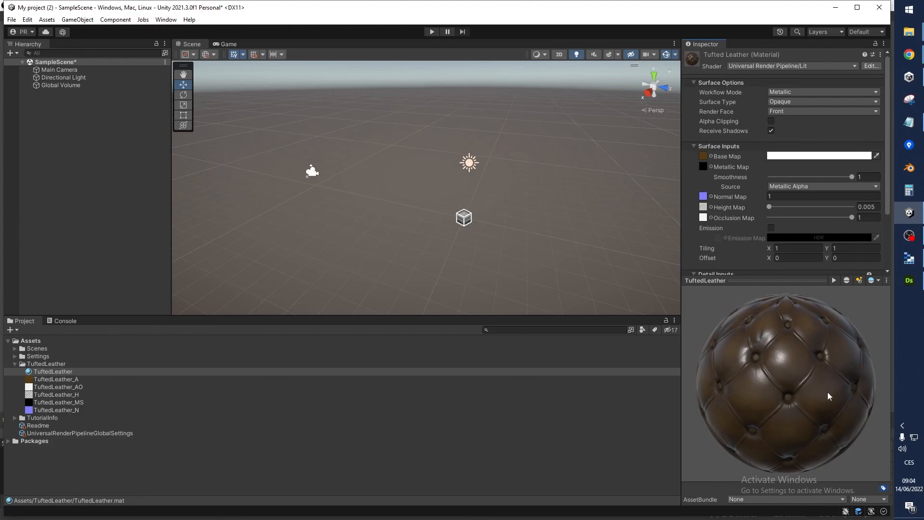
{"action": "left_click_drag", "start_coordinate": [830, 397], "coordinate": [762, 392]}
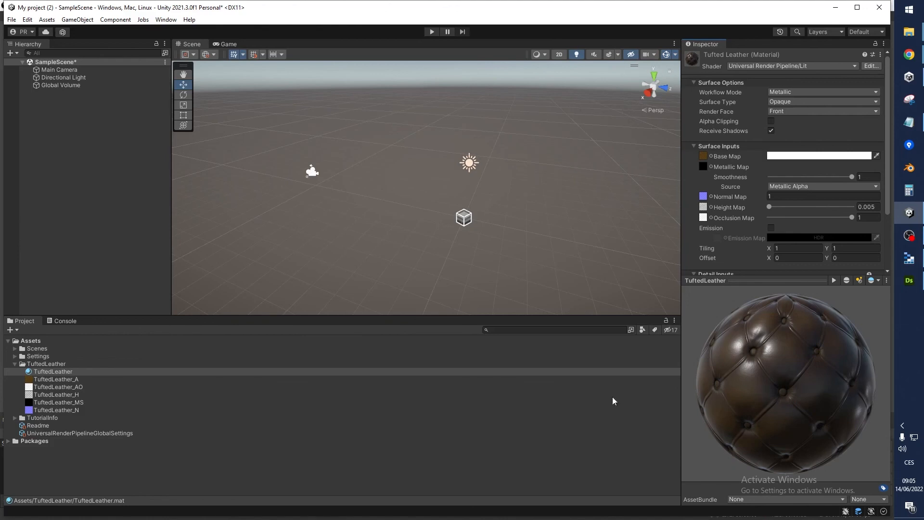
Review the TuftedLeather_A, TuftedLeather_H and TuftedLeather_MS textures and return to the TuftedLeather material
{"action": "left_click", "coordinate": [62, 379]}
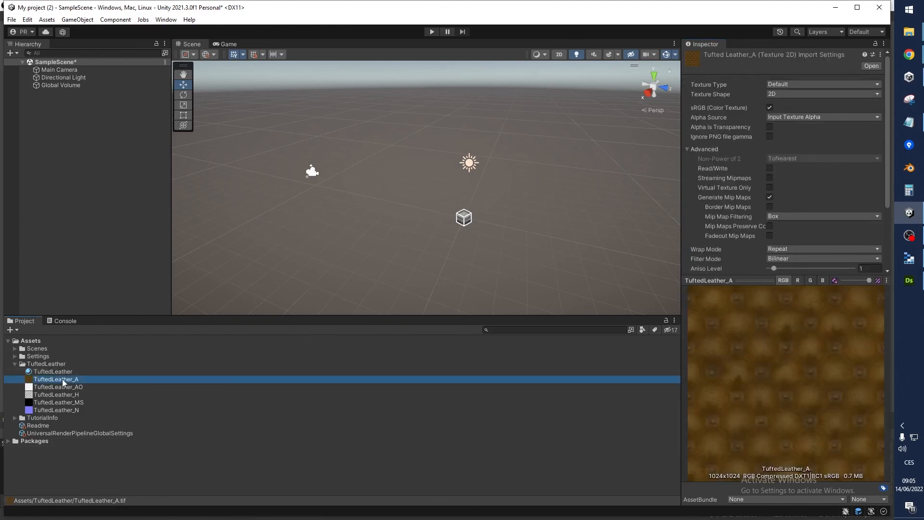
{"action": "left_click", "coordinate": [82, 395]}
{"action": "left_click", "coordinate": [87, 402]}
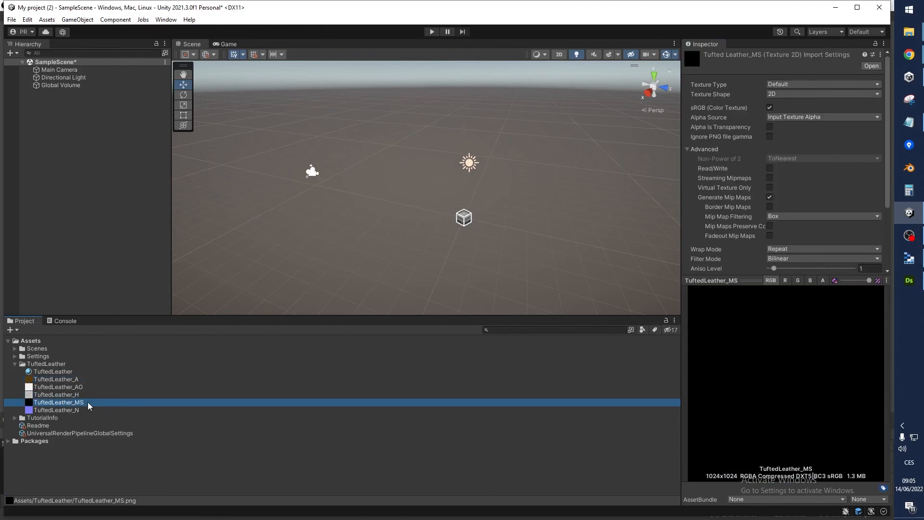
{"action": "left_click", "coordinate": [69, 373]}
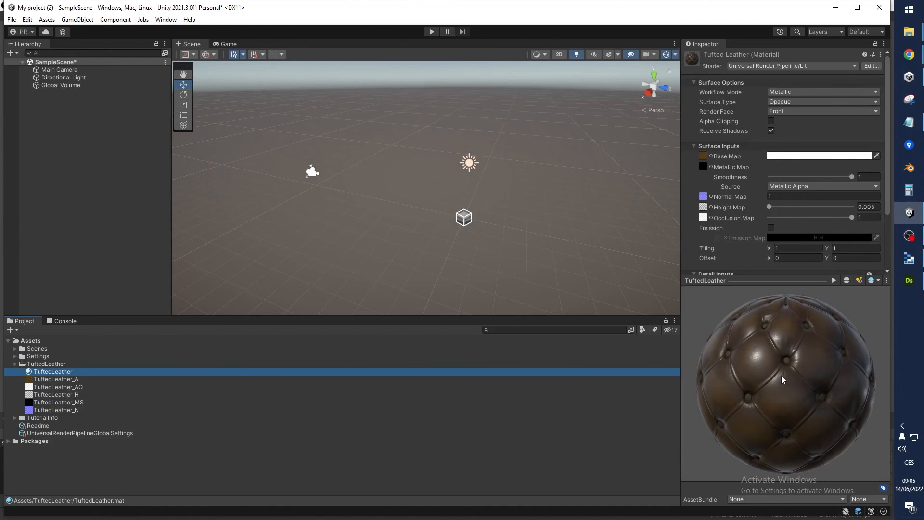